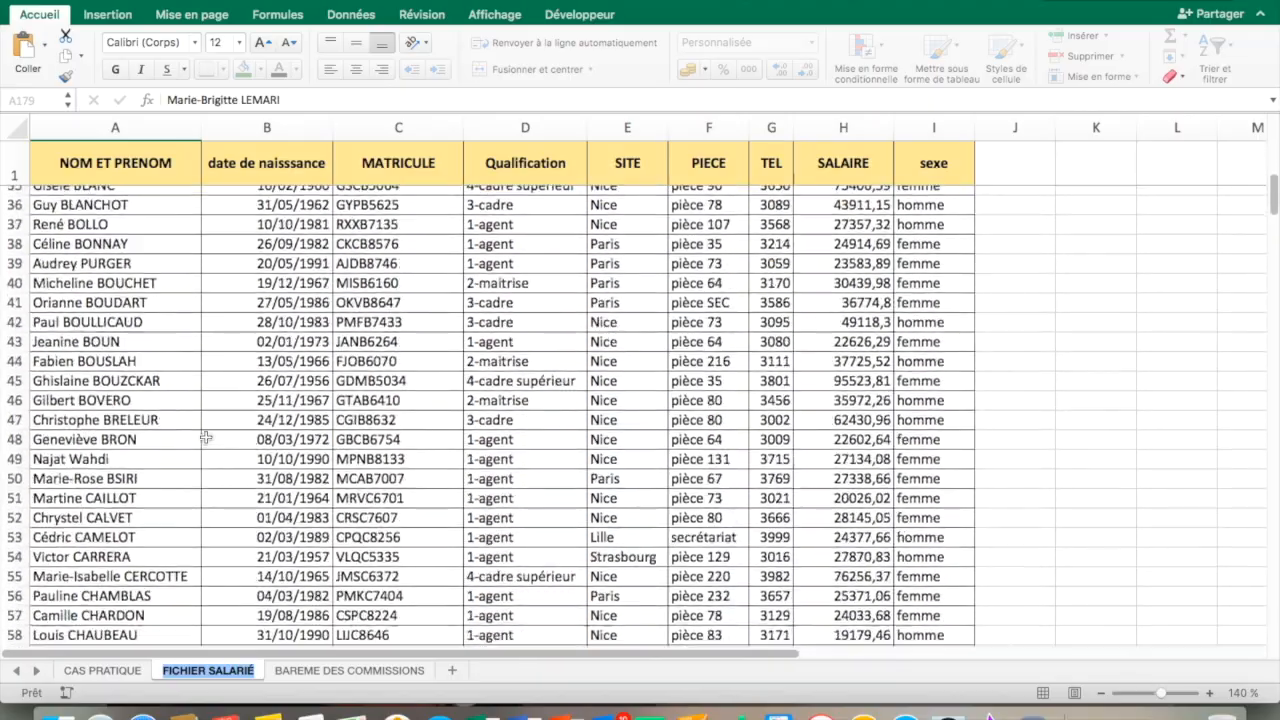
Review the employee list, then the name, monthly sales and commission headings of the results table on the CAS PRATIQUE sheet
scroll(205, 437, "up", 20)
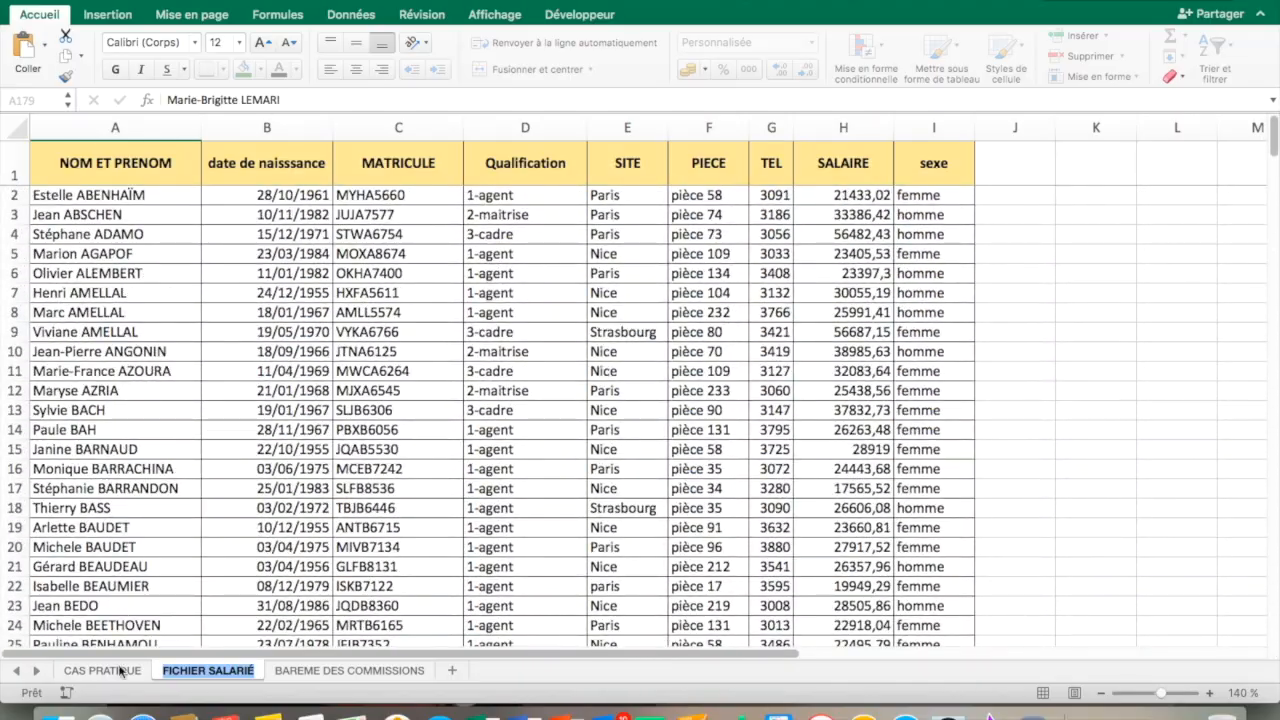
left_click(118, 674)
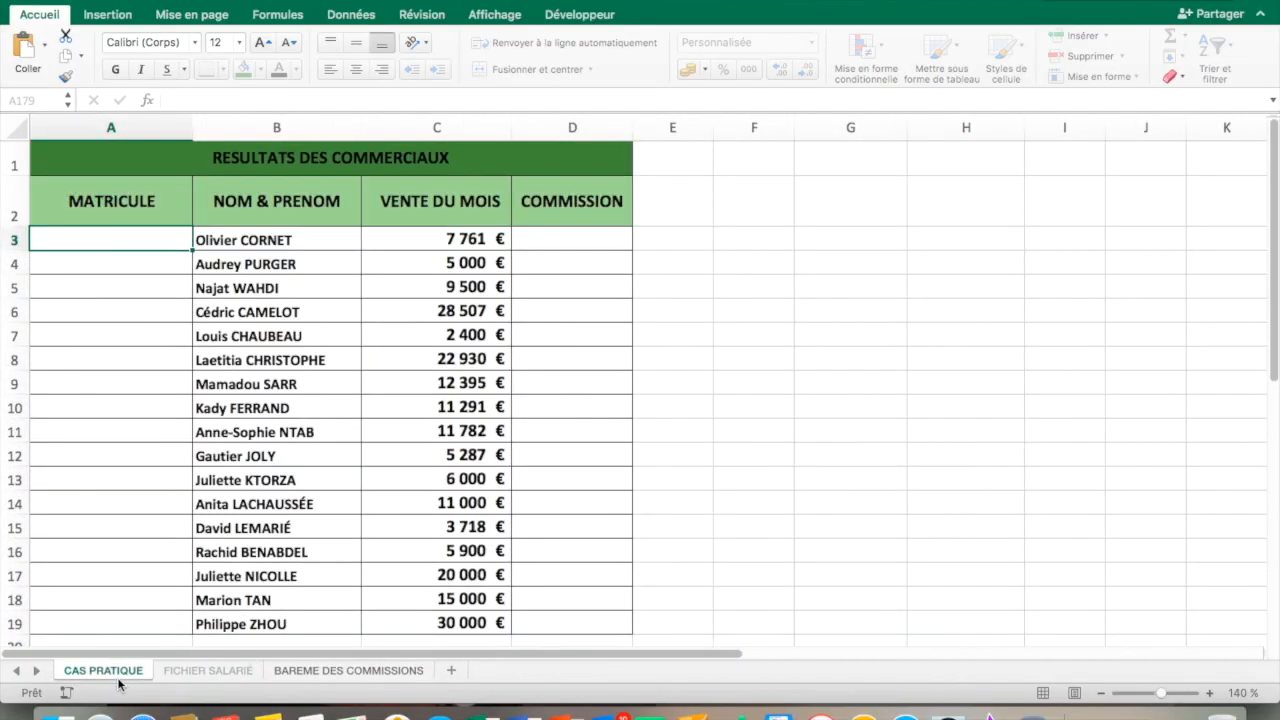
left_click(261, 180)
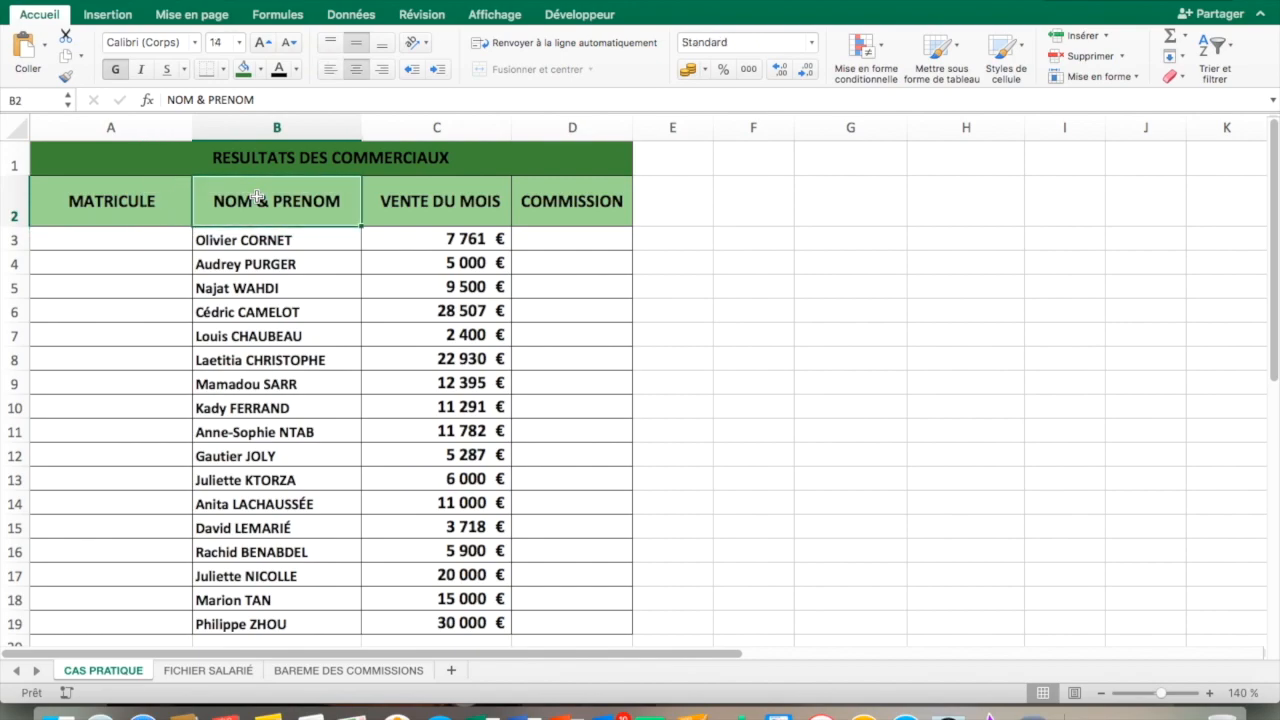
left_click(404, 184)
left_click(562, 205)
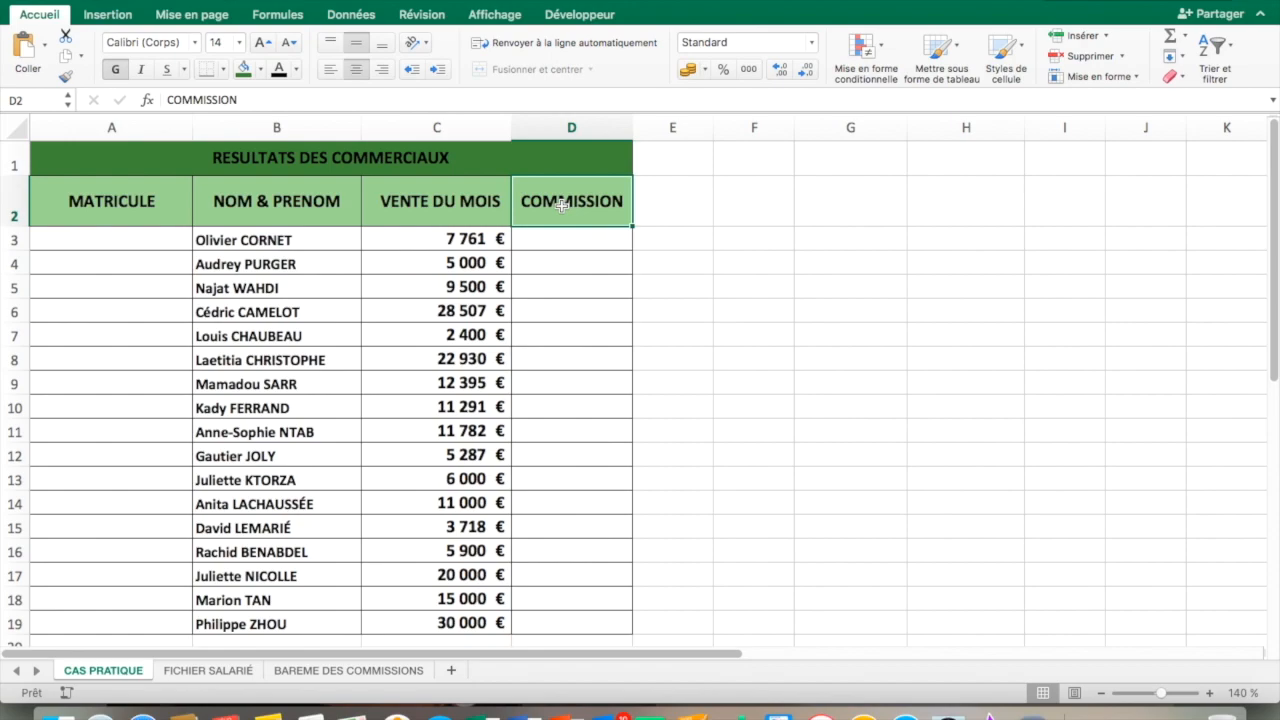
Examine the sales thresholds and their matching commissions on the BAREME DES COMMISSIONS sheet
left_click(291, 672)
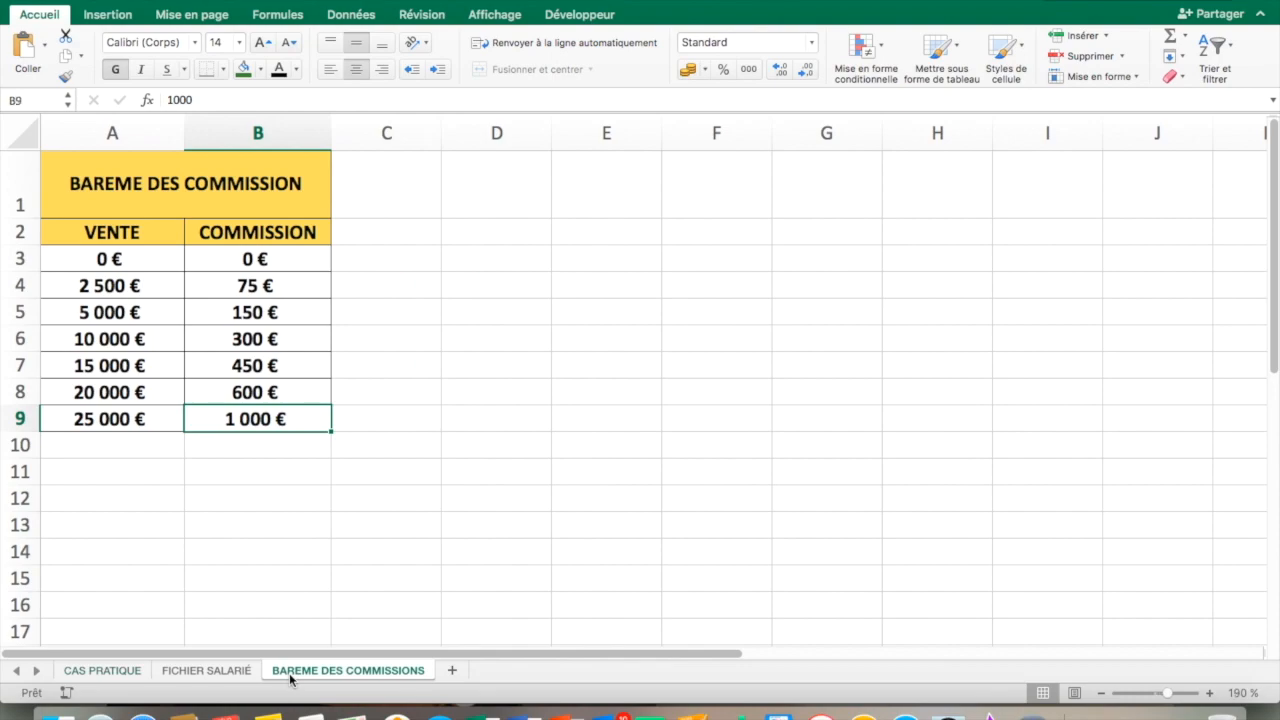
left_click(110, 289)
left_click(109, 344)
left_click(115, 397)
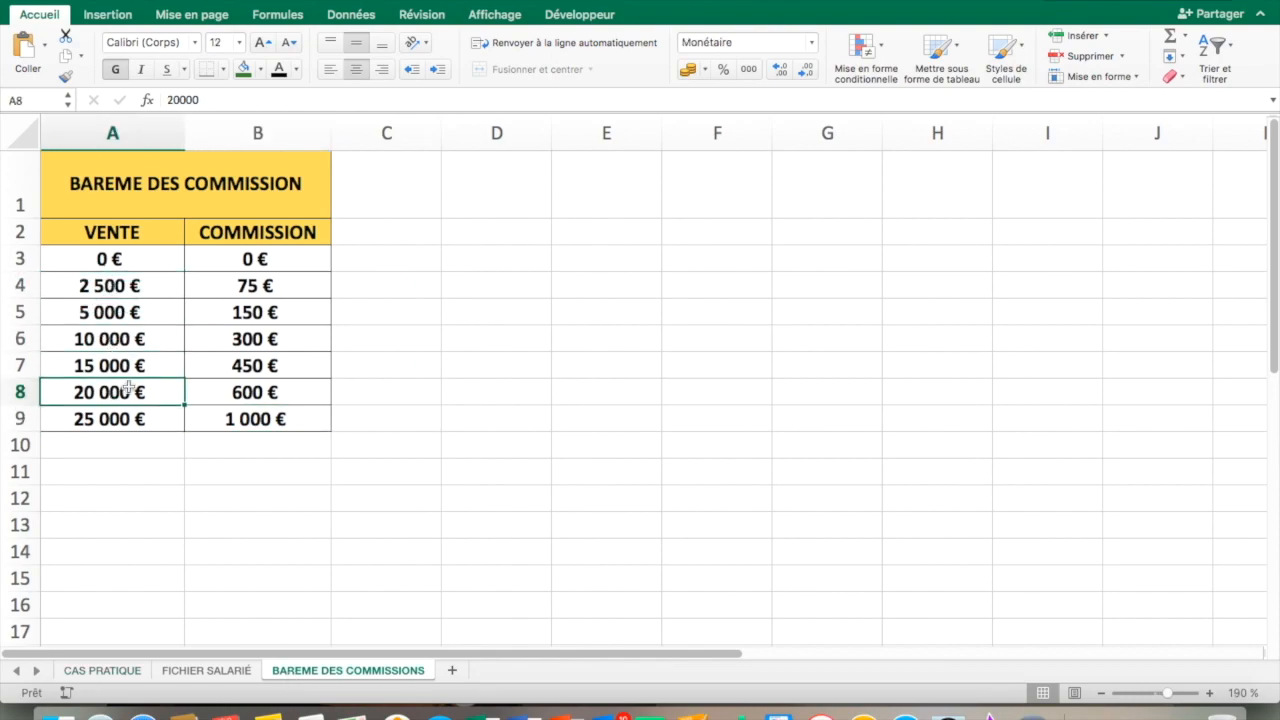
left_click(241, 301)
left_click(259, 366)
left_click(265, 418)
Start a RECHERCHEV formula in cell A3 of the CAS PRATIQUE sheet, using B3 as the lookup value
left_click(106, 672)
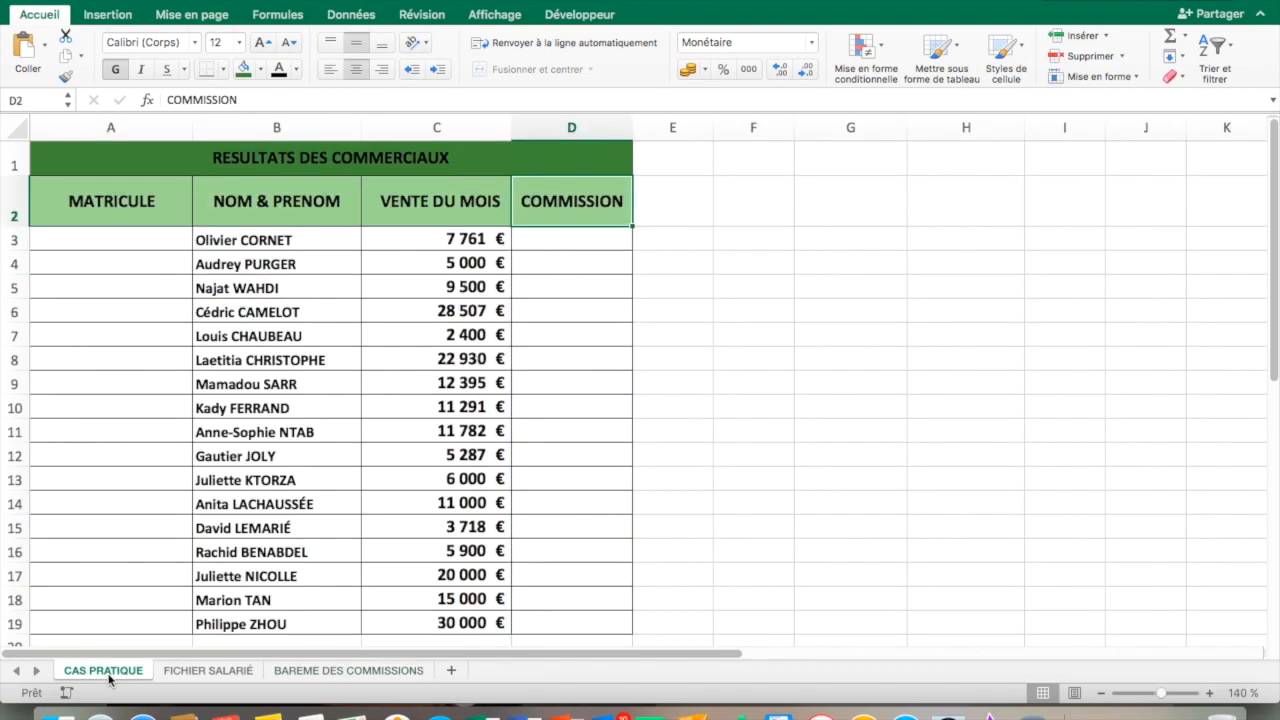
left_click(107, 245)
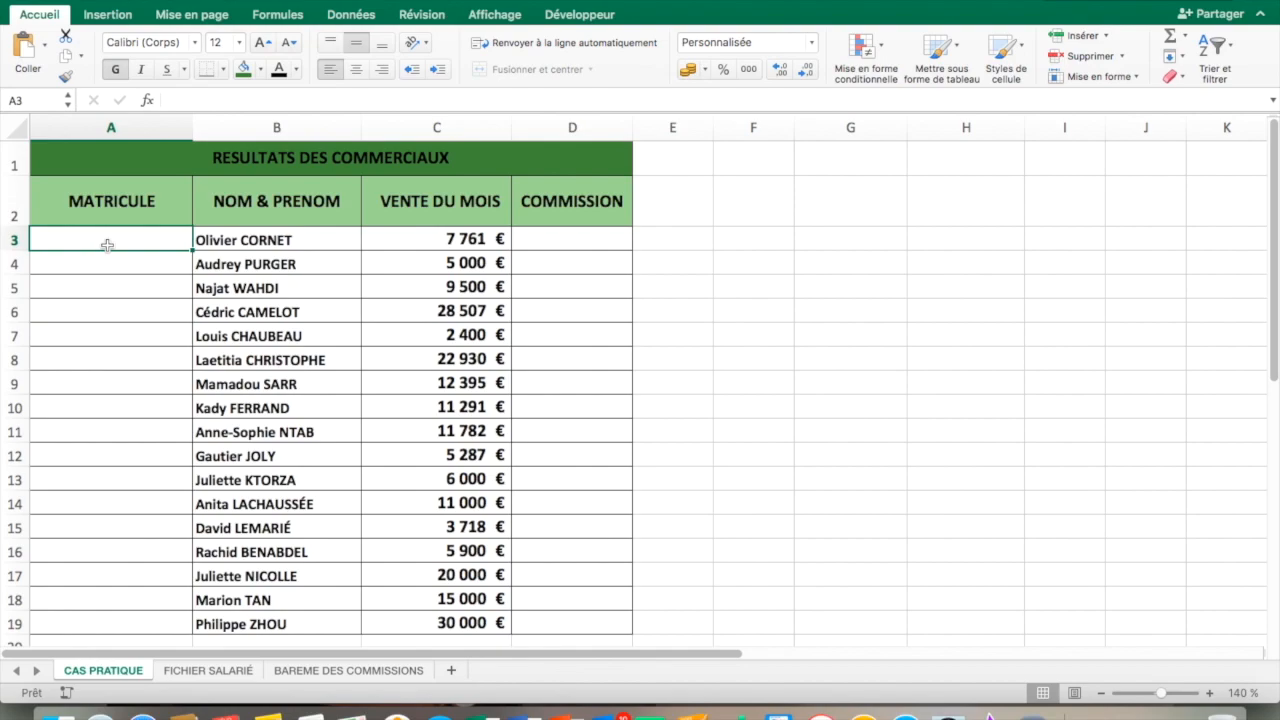
type("=RE")
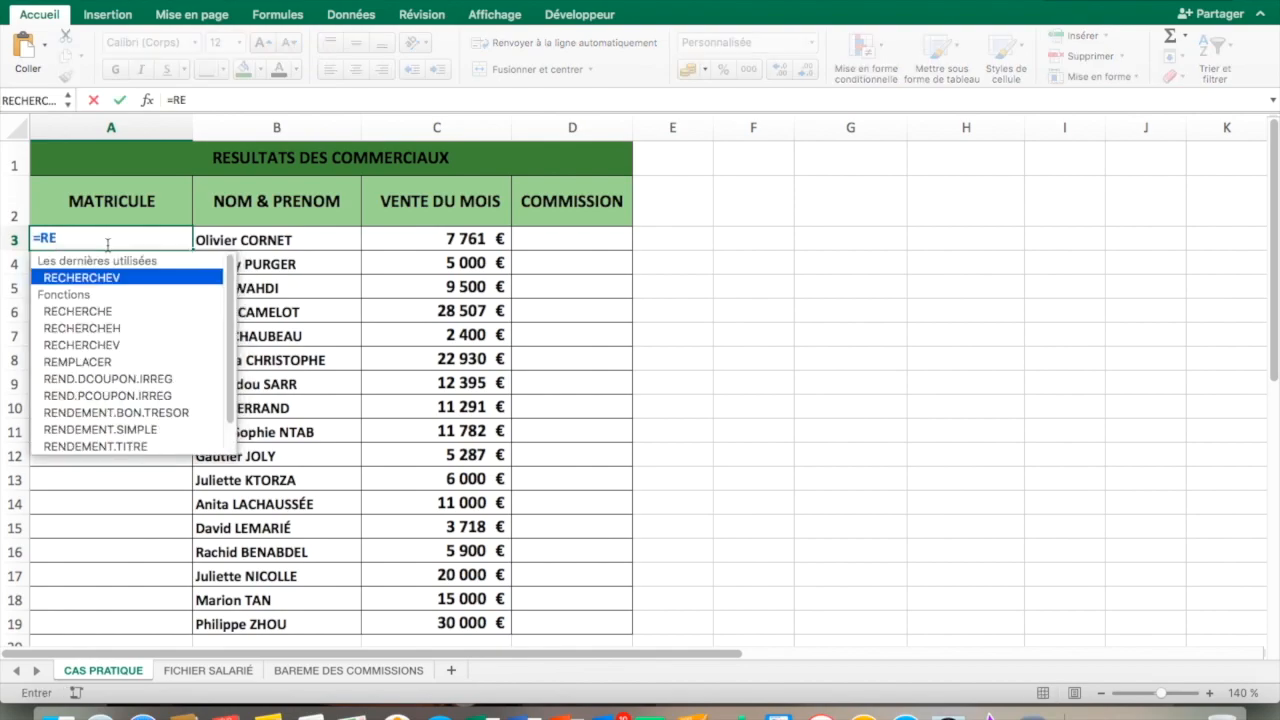
type("CHE")
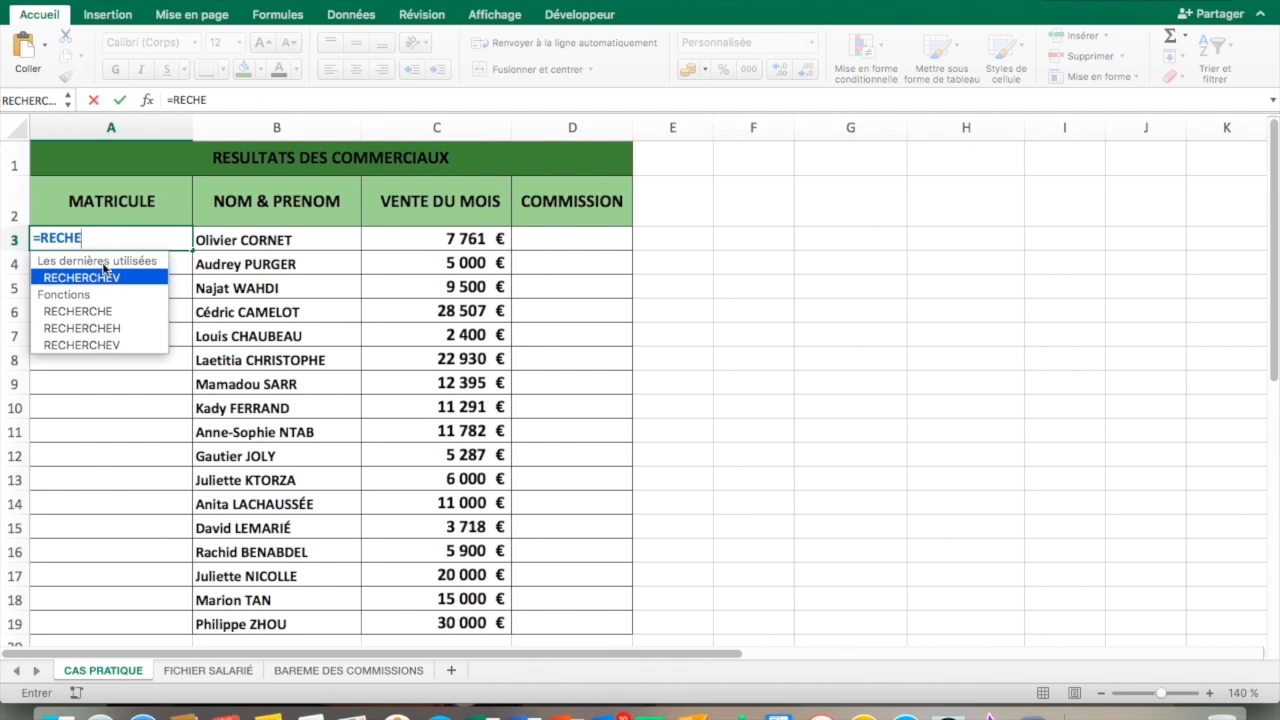
double_click(102, 278)
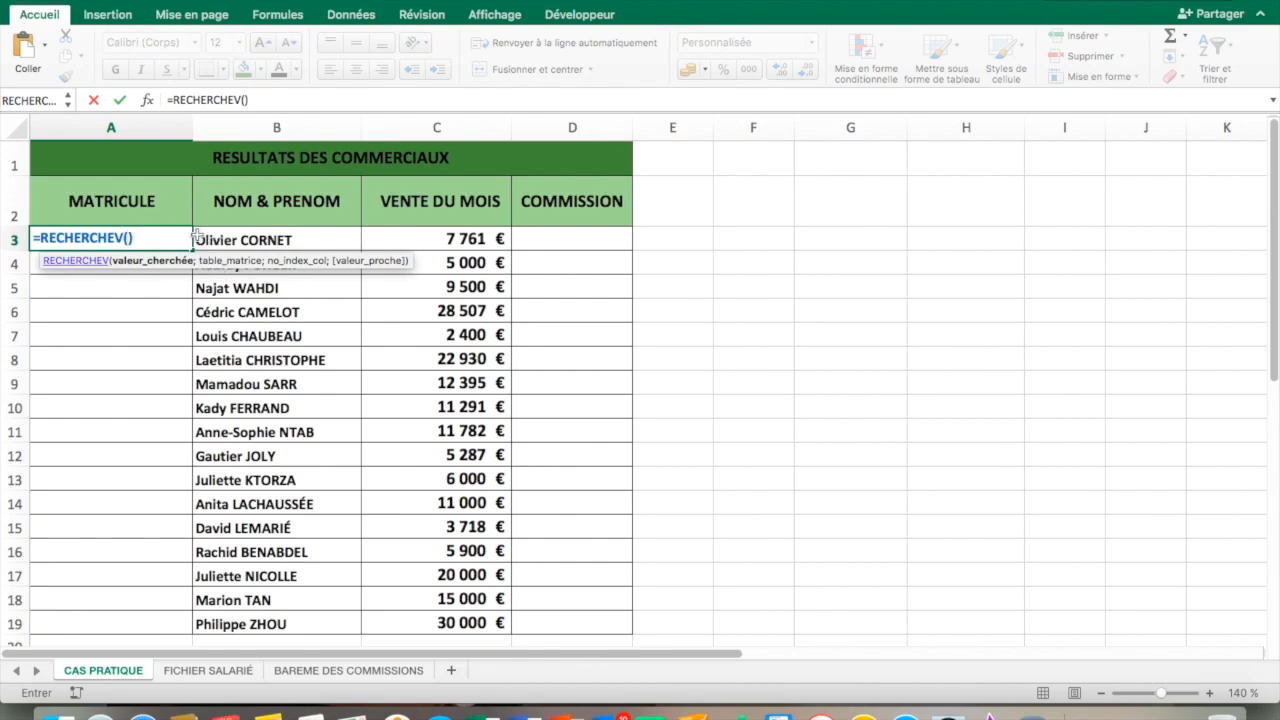
left_click(216, 240)
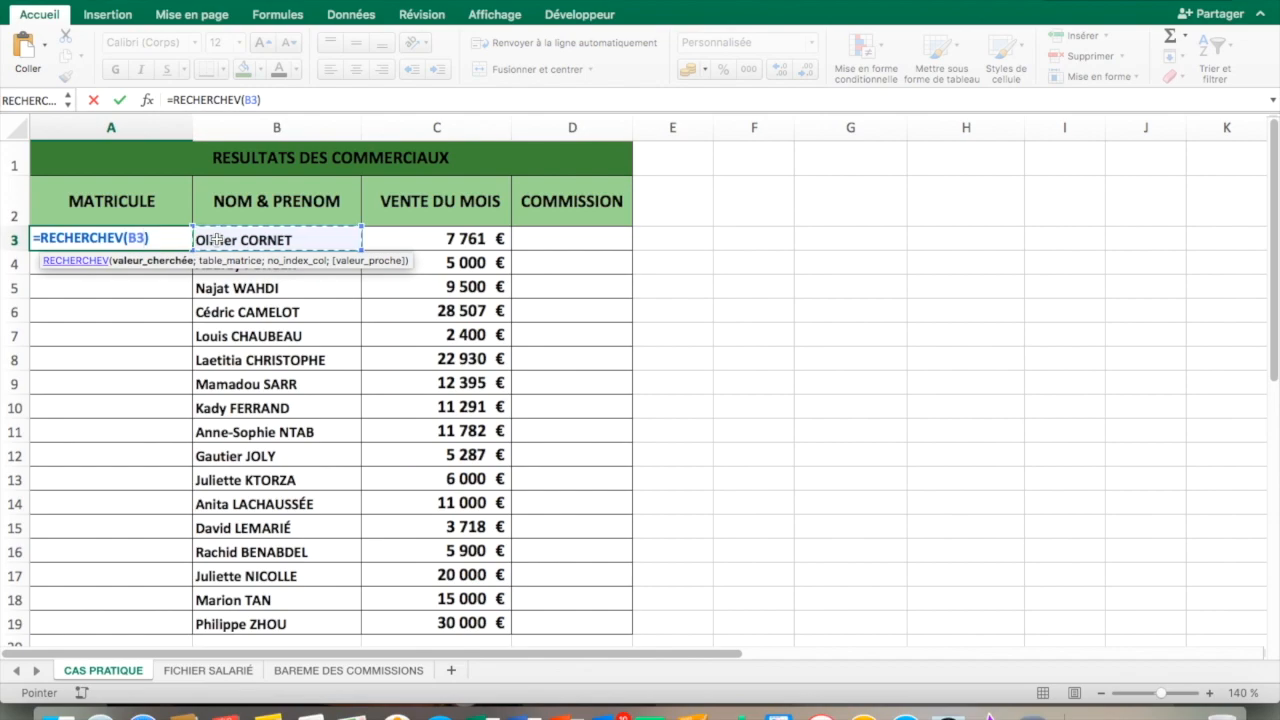
type(";")
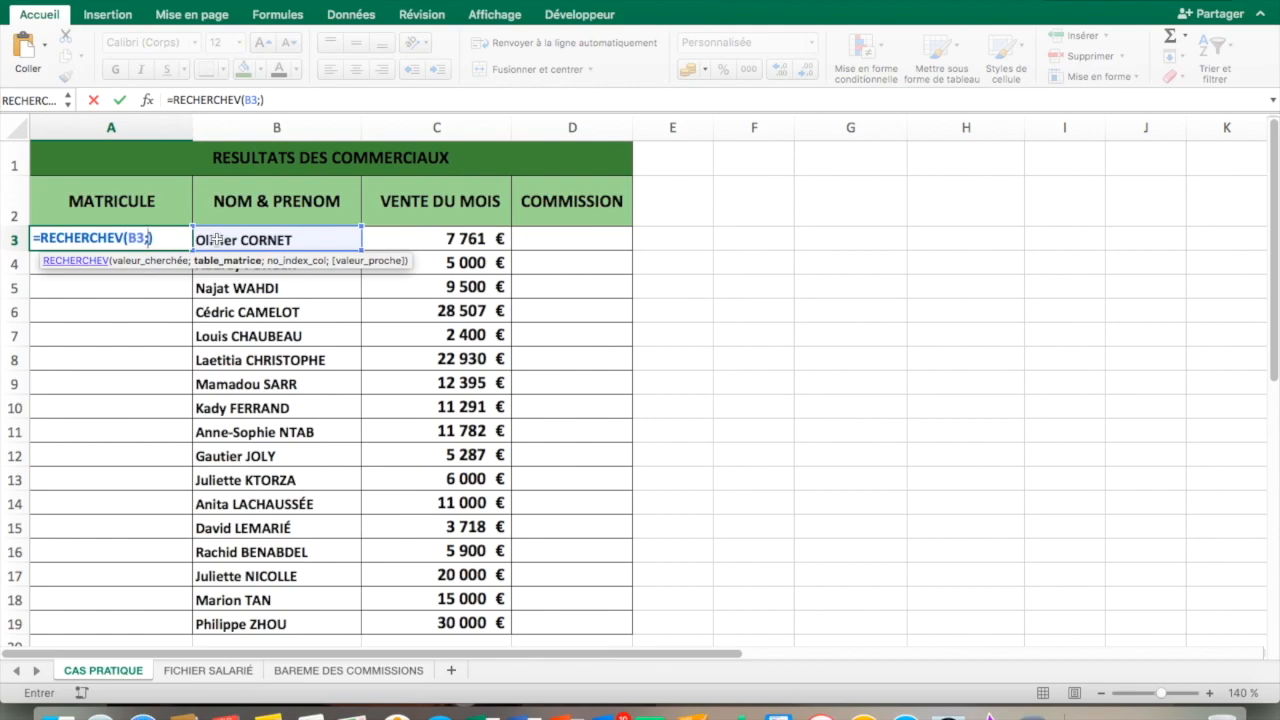
Set the formula's lookup table to the absolute range $A$2:$I$286 on the FICHIER SALARIÉ sheet
left_click(214, 672)
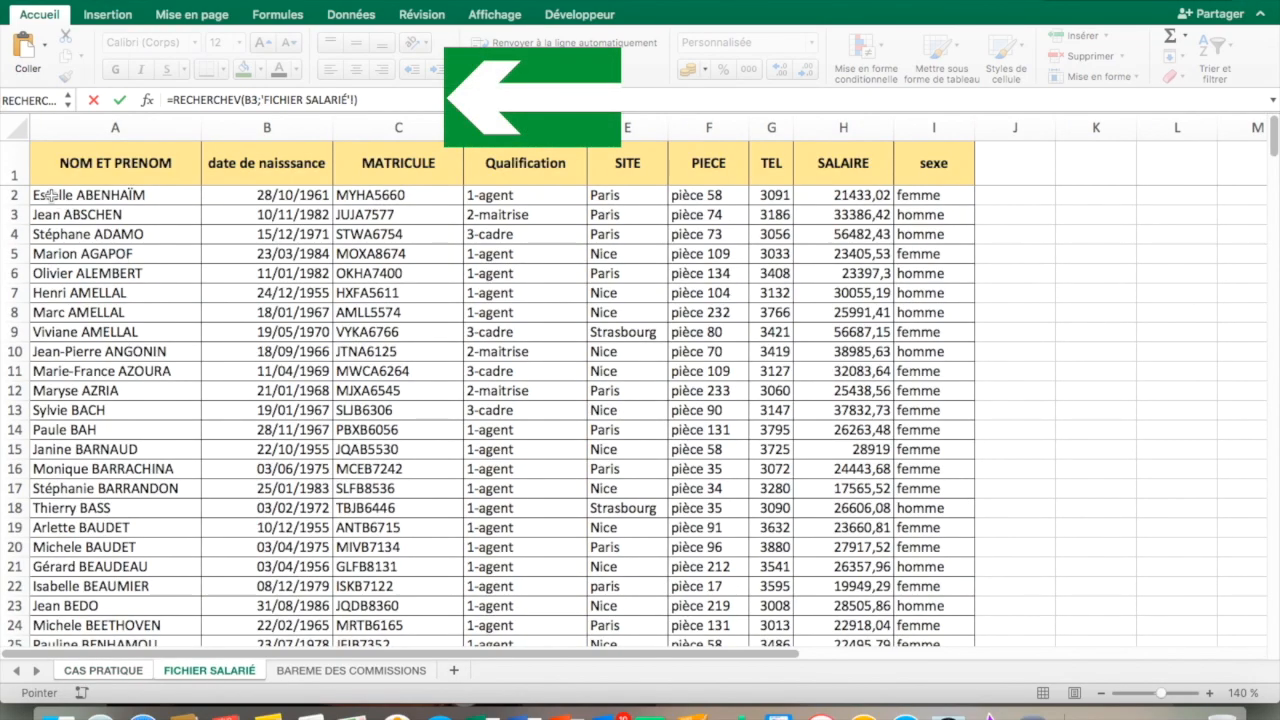
left_click_drag(50, 196, 945, 650)
left_click_drag(988, 716, 958, 349)
key("F4")
type(";")
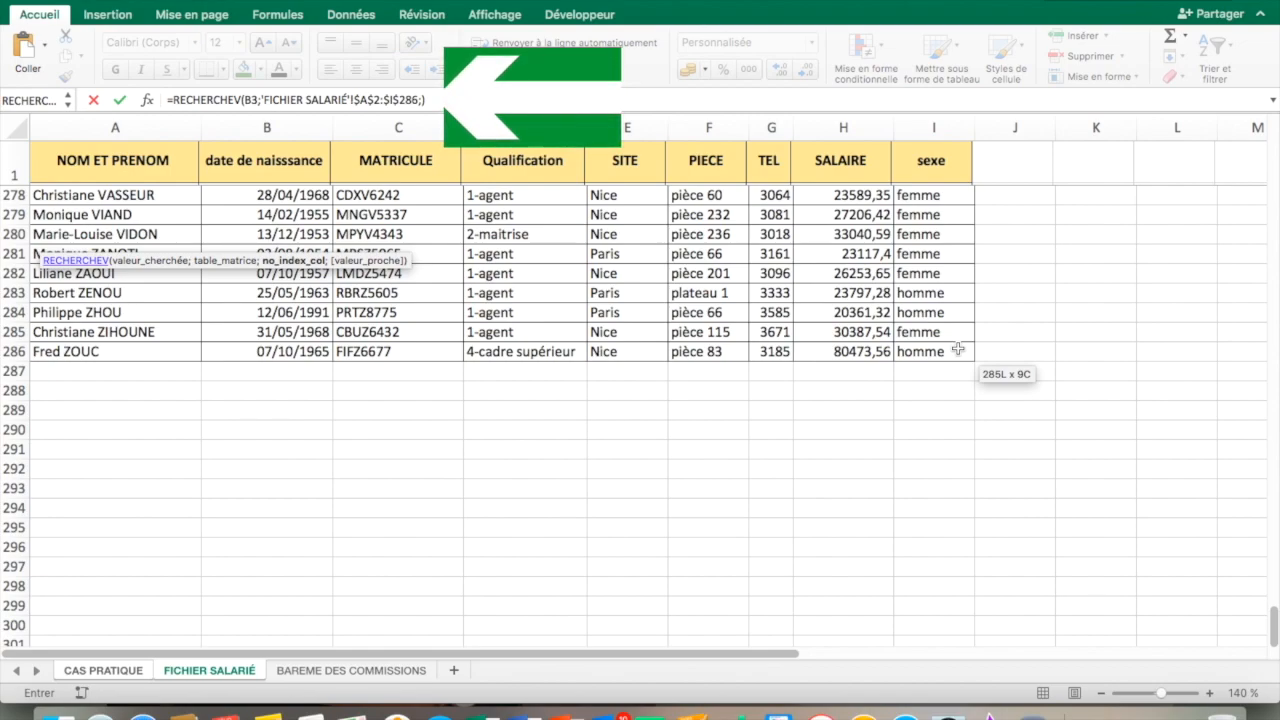
Complete the MATRICULE lookup formula with column index 3 and exact match FAUX
scroll(958, 348, "up", 20)
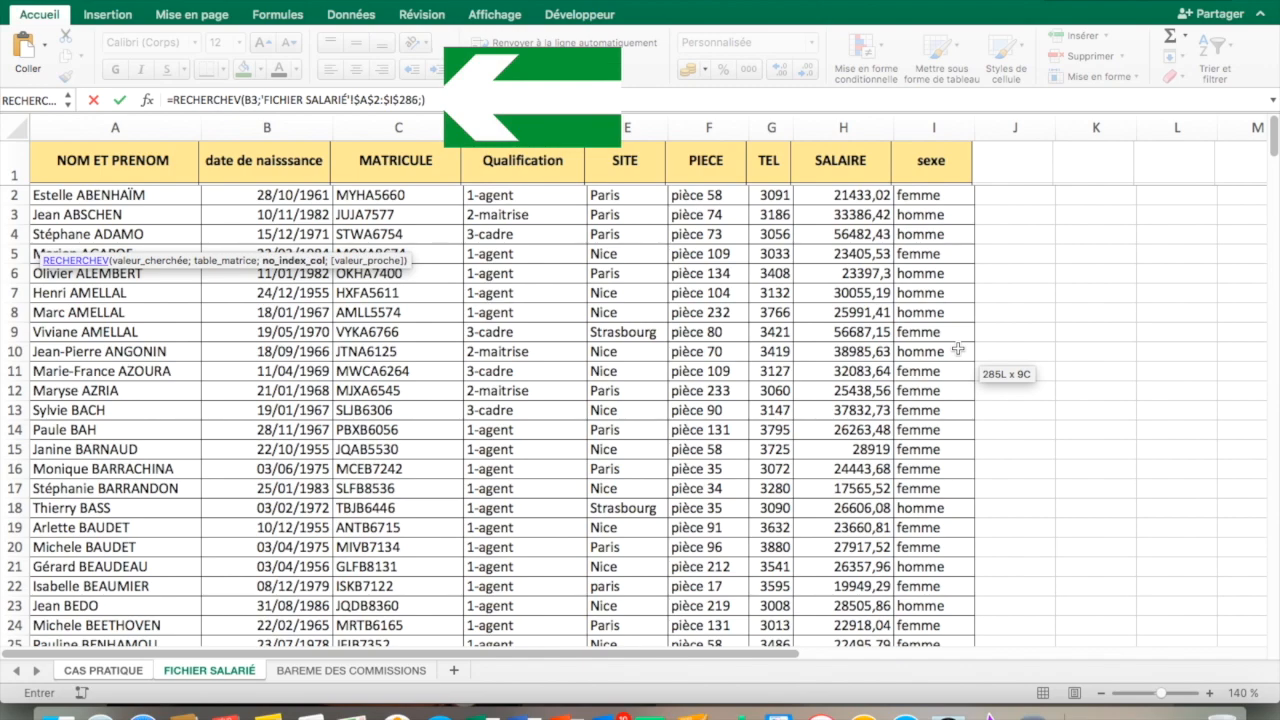
type("3;")
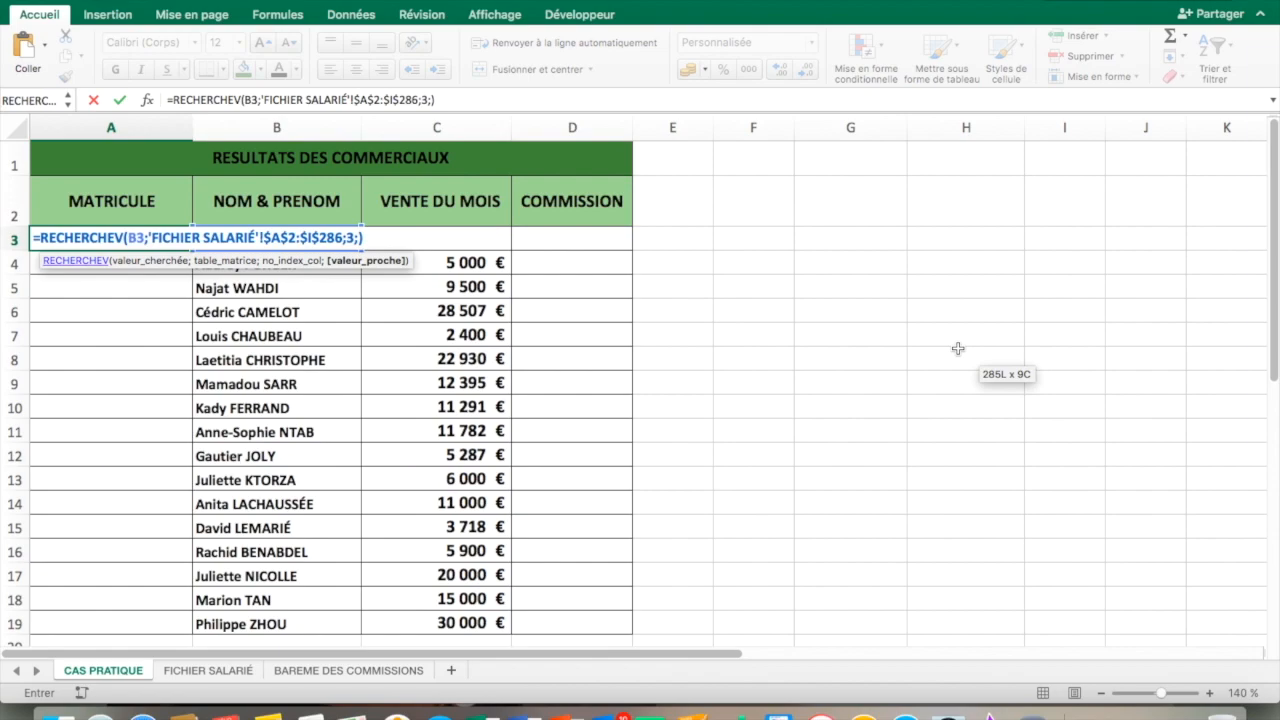
type("FAUX")
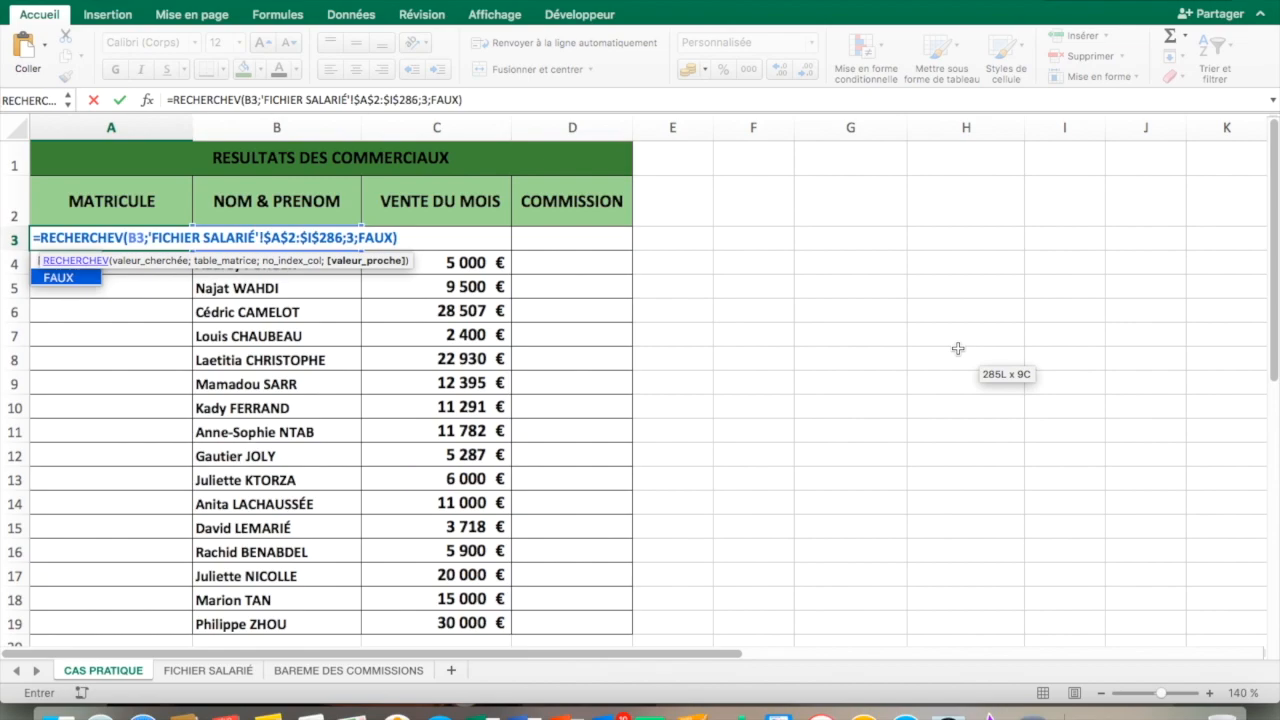
key("Return")
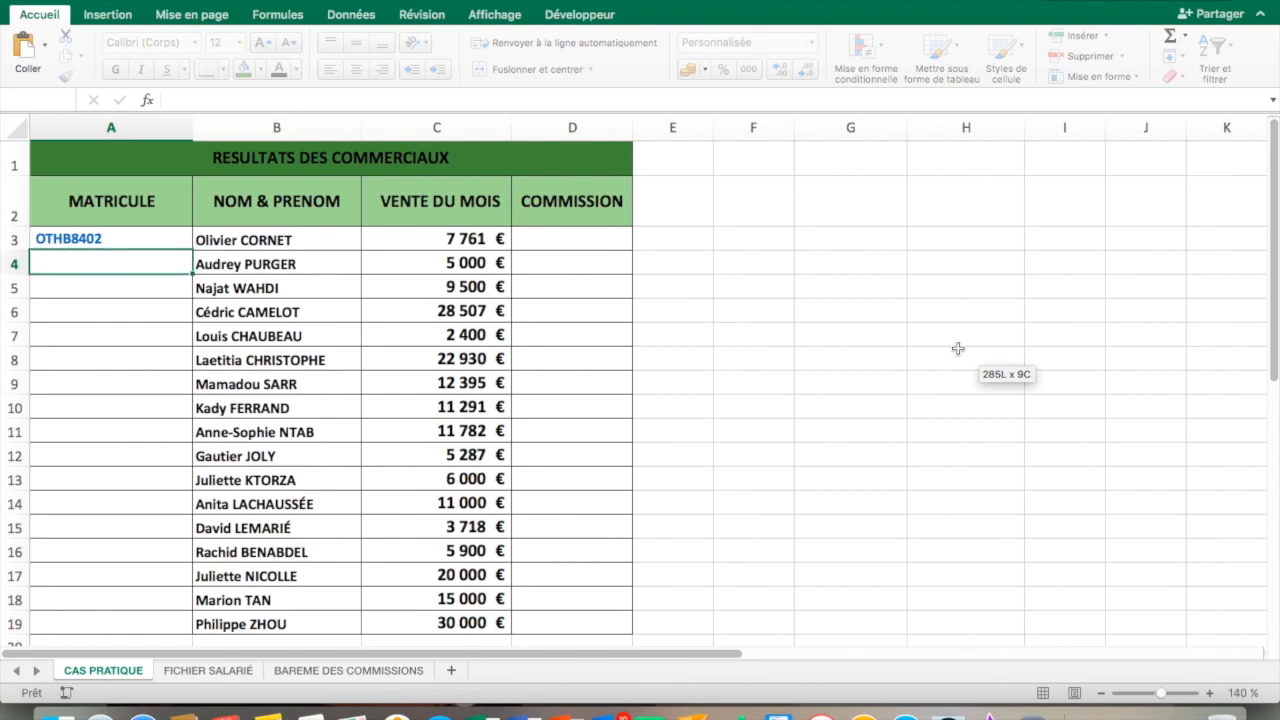
Fill the MATRICULE formula from A3 down the column to row 19
left_click(122, 234)
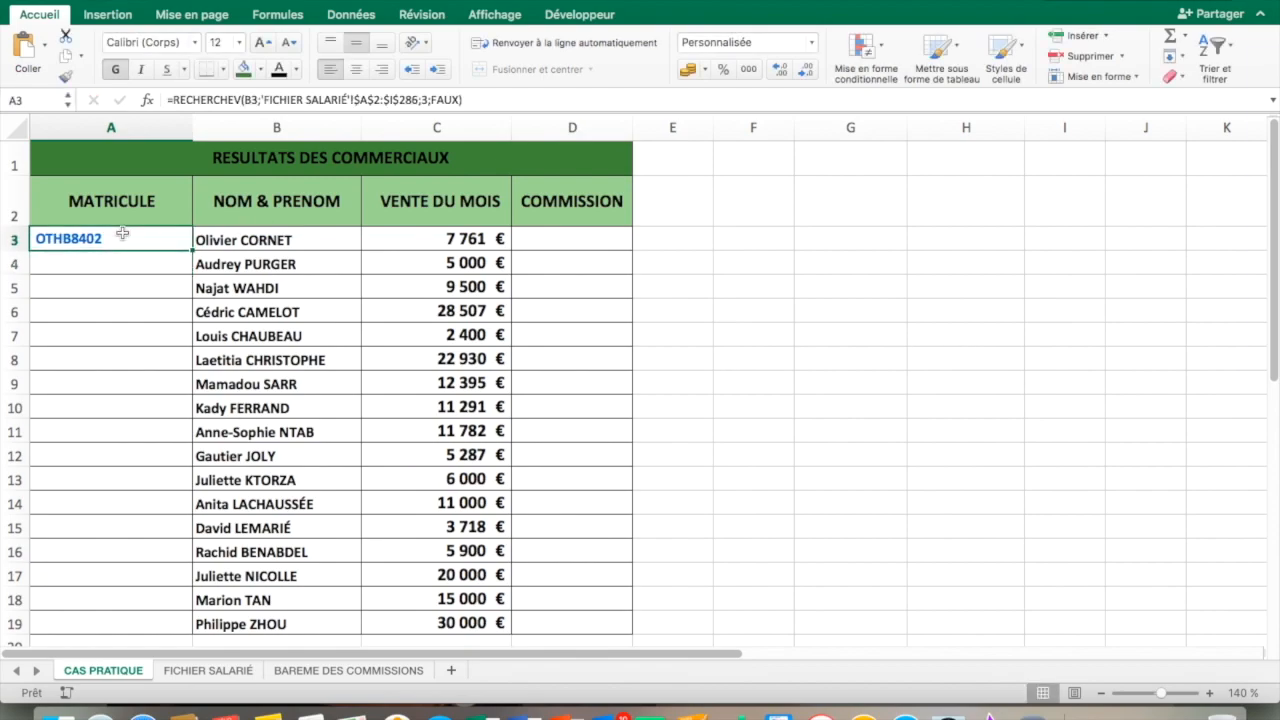
double_click(191, 249)
left_click(257, 257)
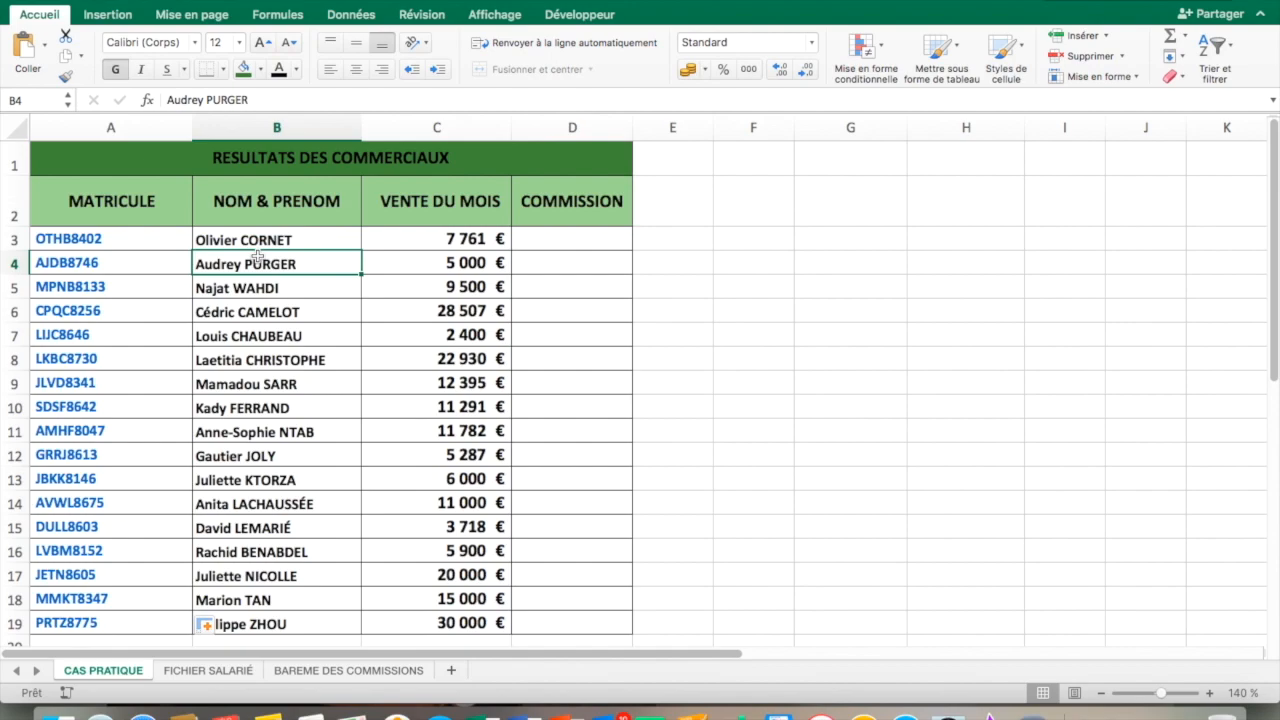
Start a RECHERCHEV formula in cell D3 of the COMMISSION column, using the monthly sales in C3 as the lookup value
left_click(526, 241)
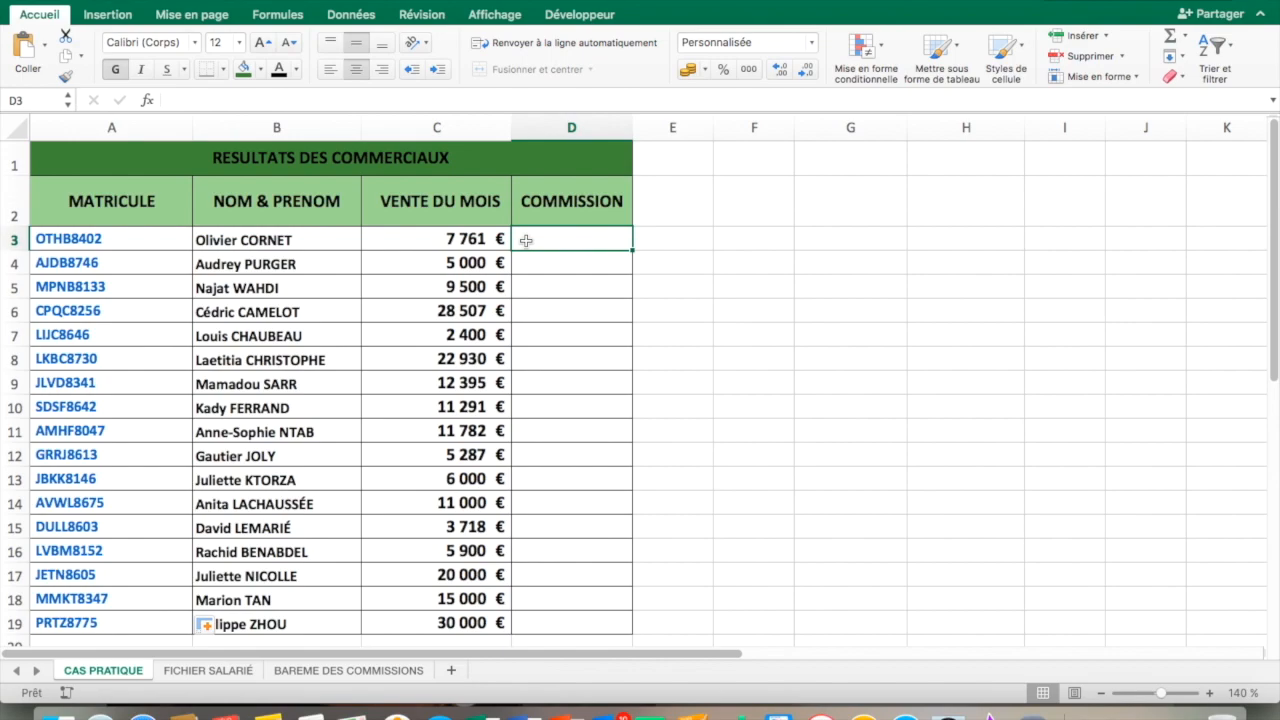
type("=RECH")
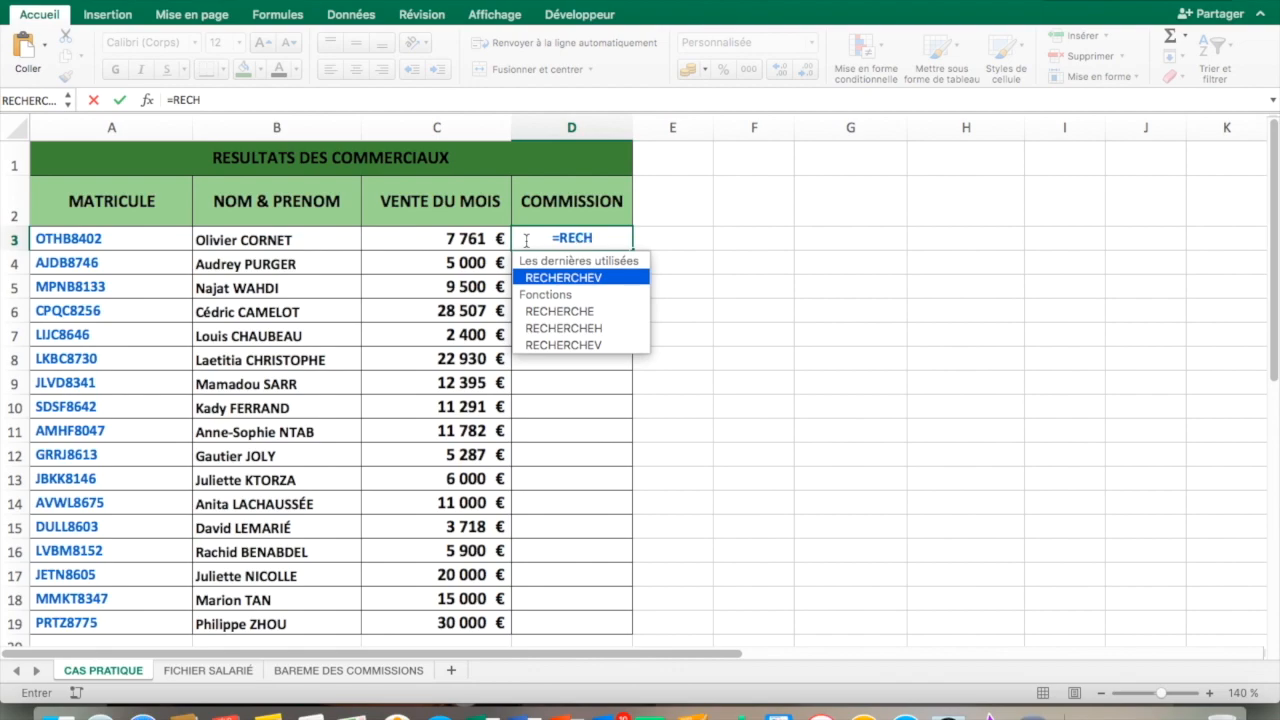
double_click(557, 277)
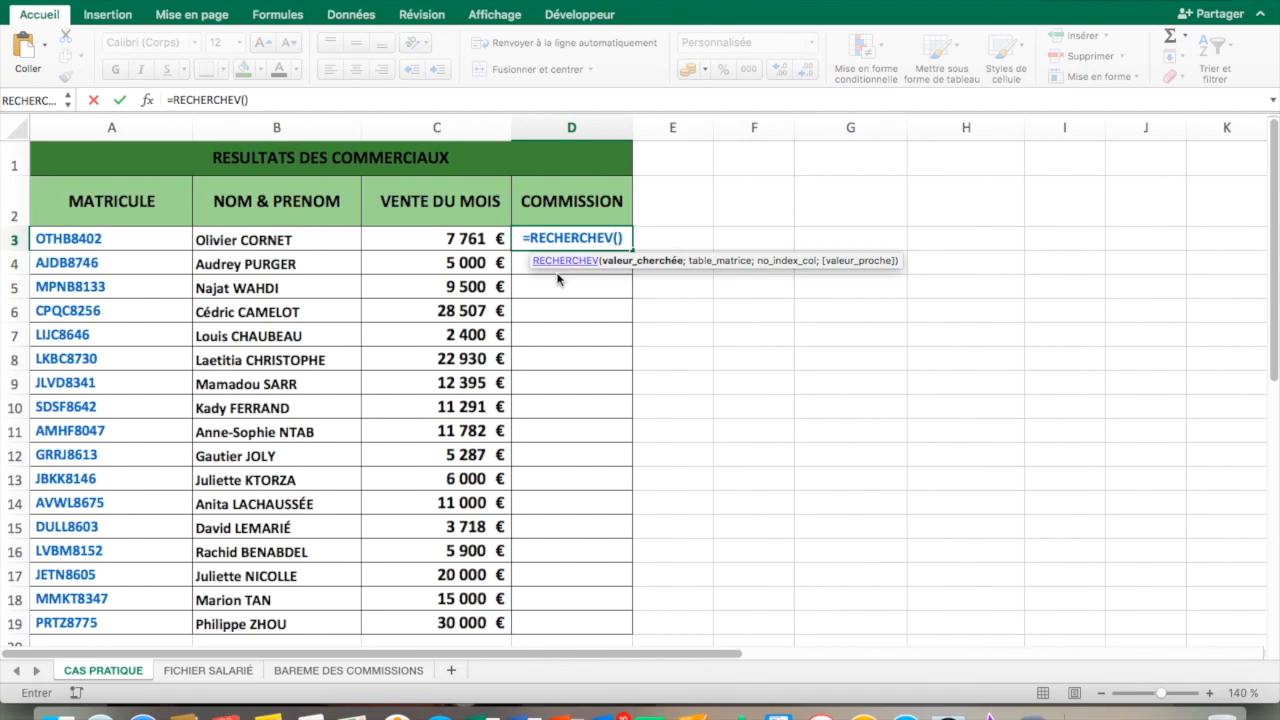
left_click(449, 244)
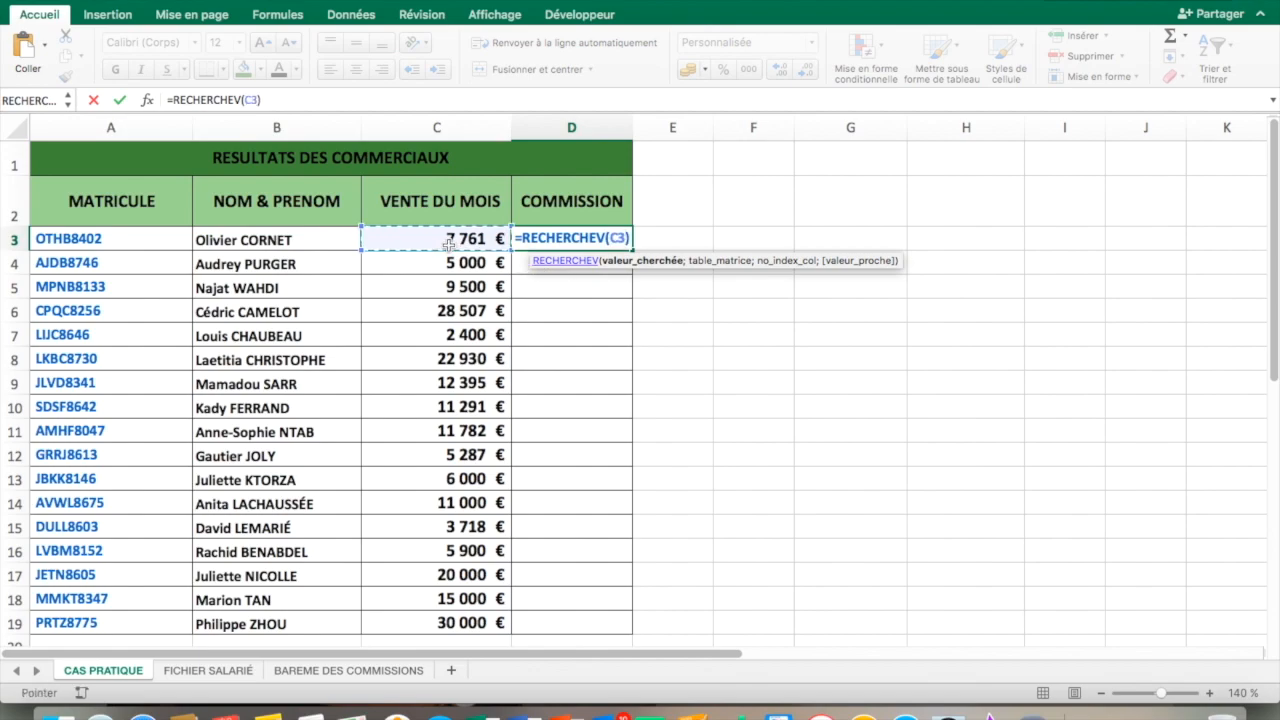
type(";")
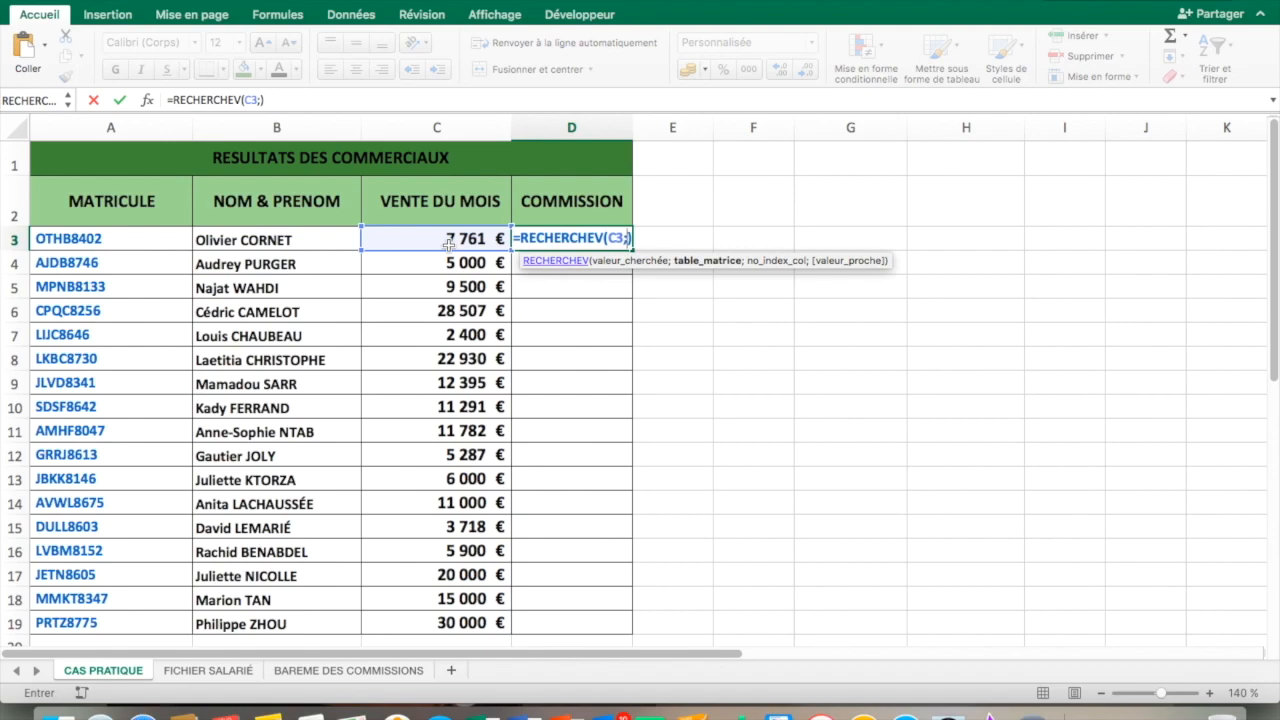
Set the commission formula's lookup table to the absolute range $A$3:$B$9 on the BAREME DES COMMISSIONS sheet
left_click(313, 679)
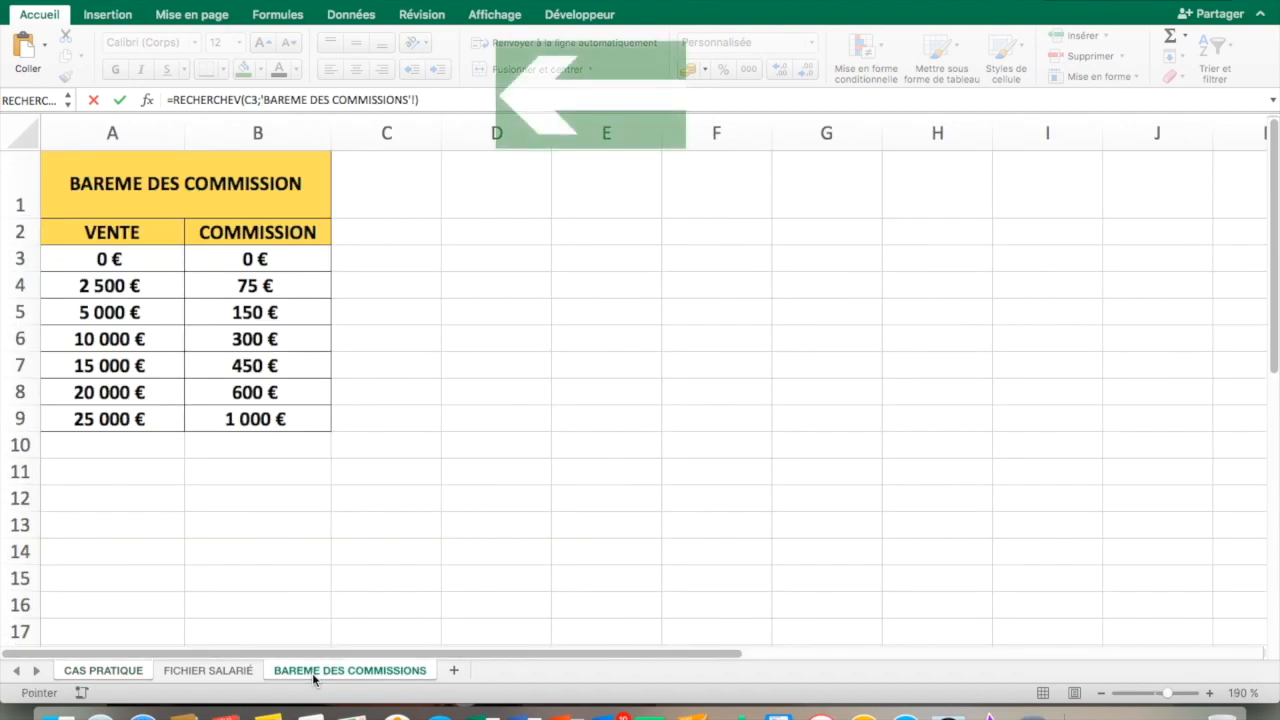
mouse_move(74, 259)
left_mouse_down()
mouse_move(234, 331)
mouse_move(243, 400)
left_mouse_up()
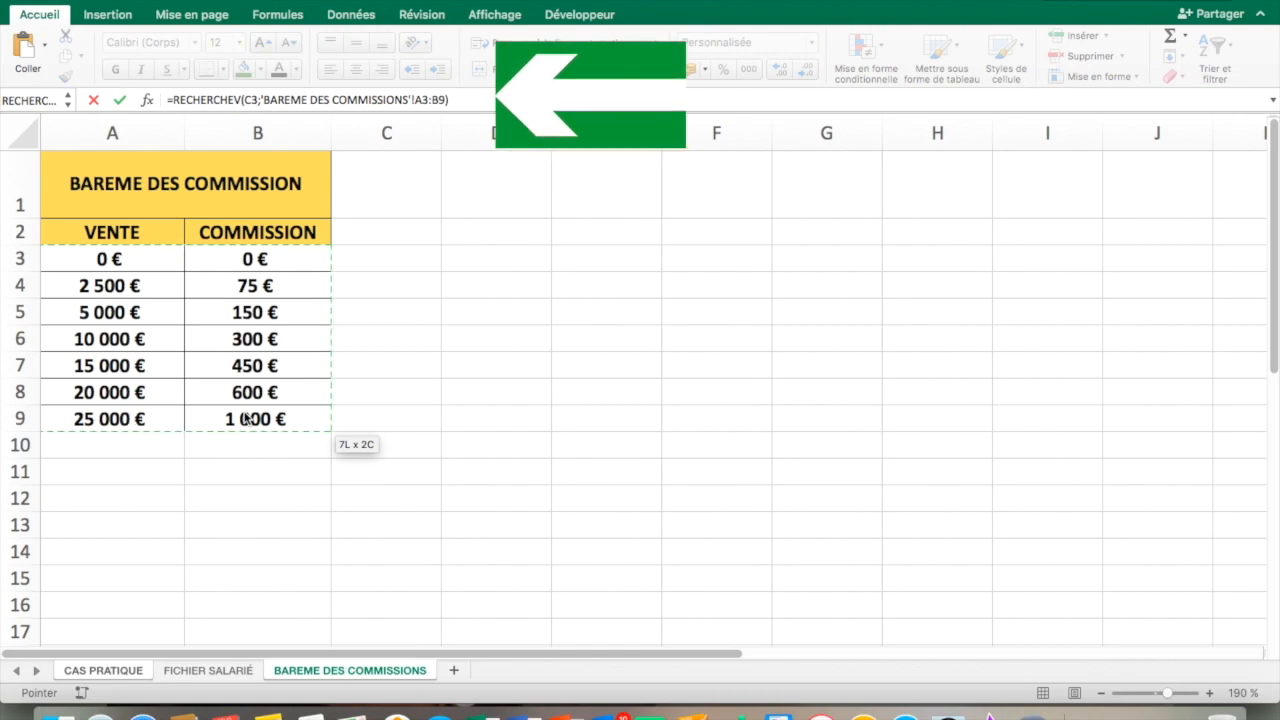
key("F4")
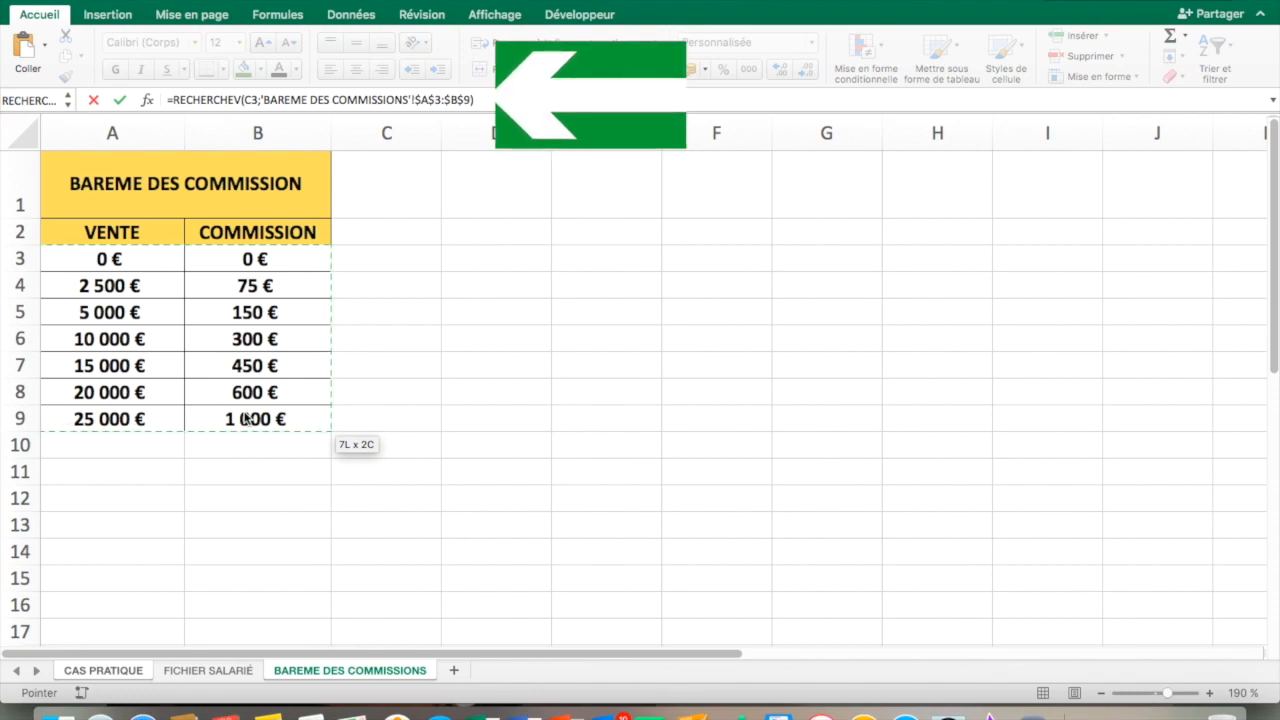
type(";")
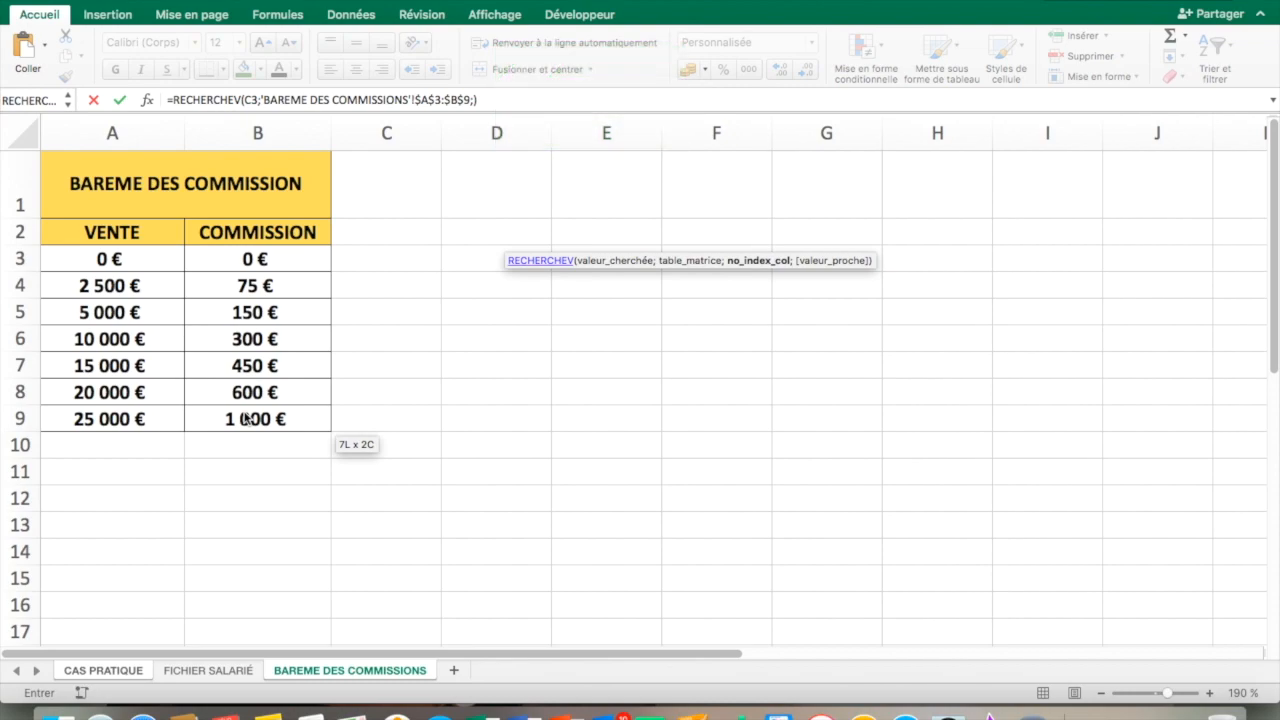
Complete the commission lookup formula with column index 2 and approximate match VRAI
type("2;")
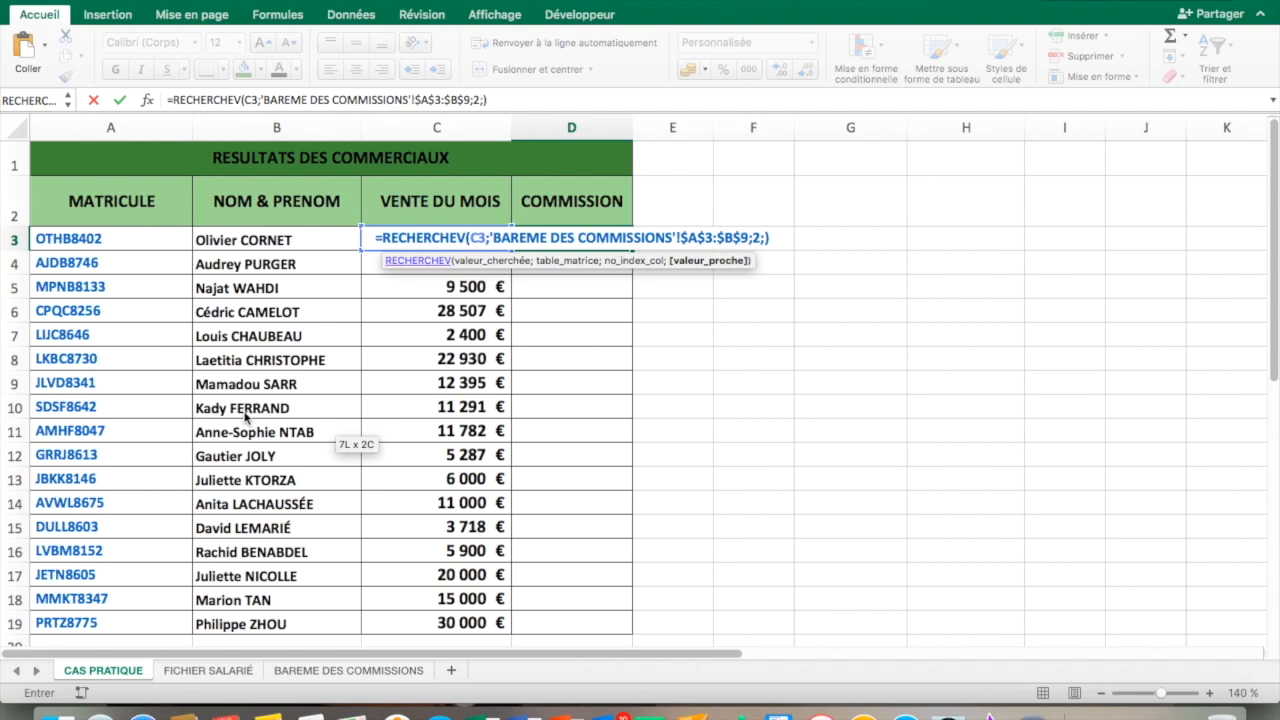
type("VRAI")
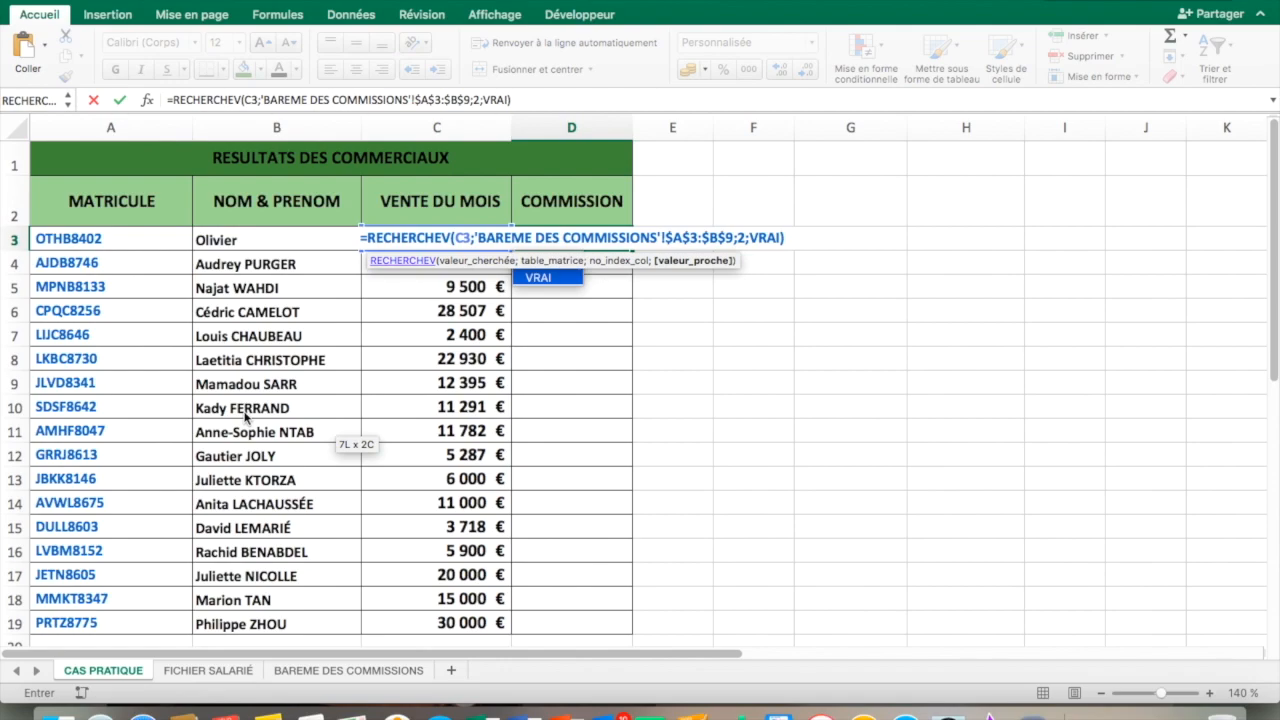
key("Return")
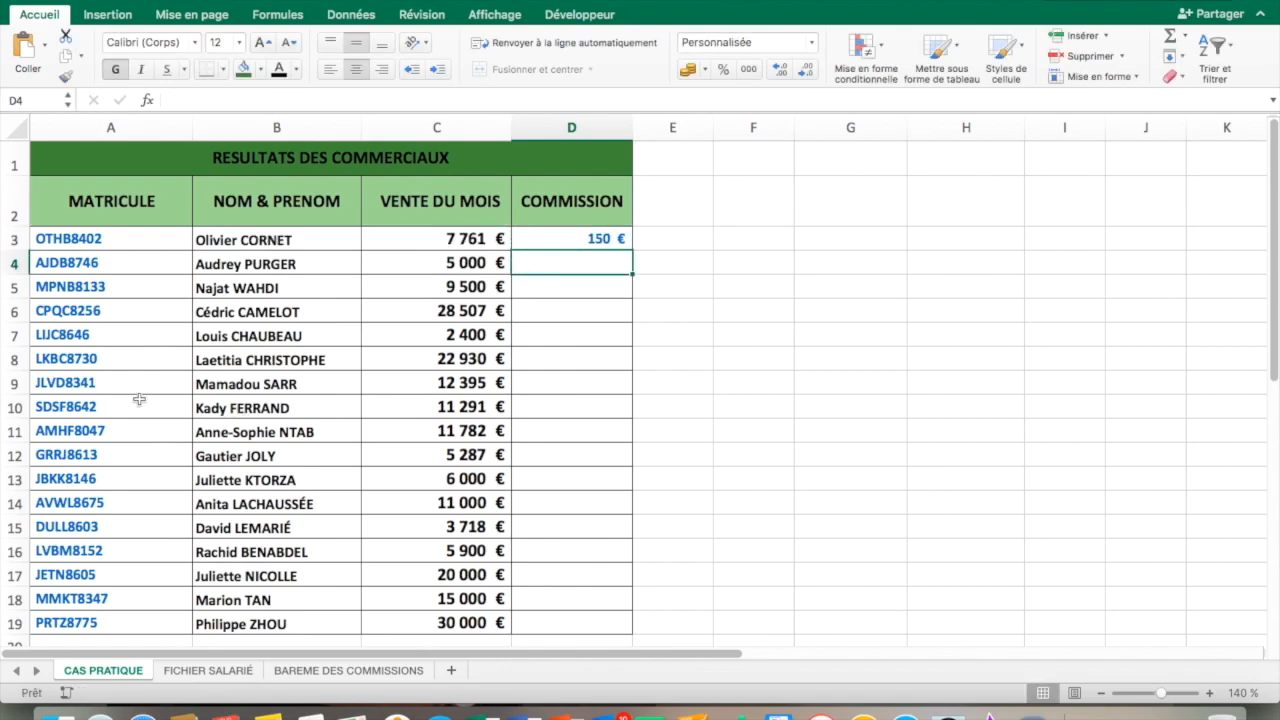
Fill the commission formula from D3 down the column to row 19 and deselect the range
left_click(556, 241)
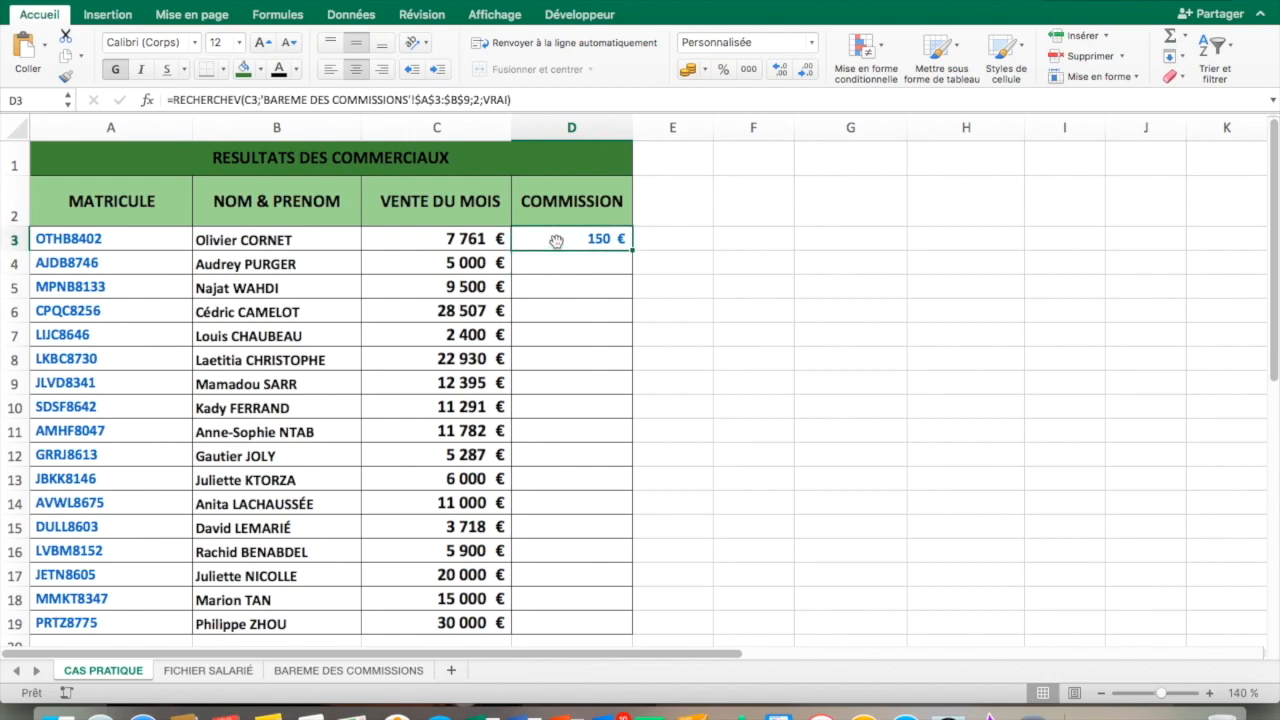
double_click(630, 249)
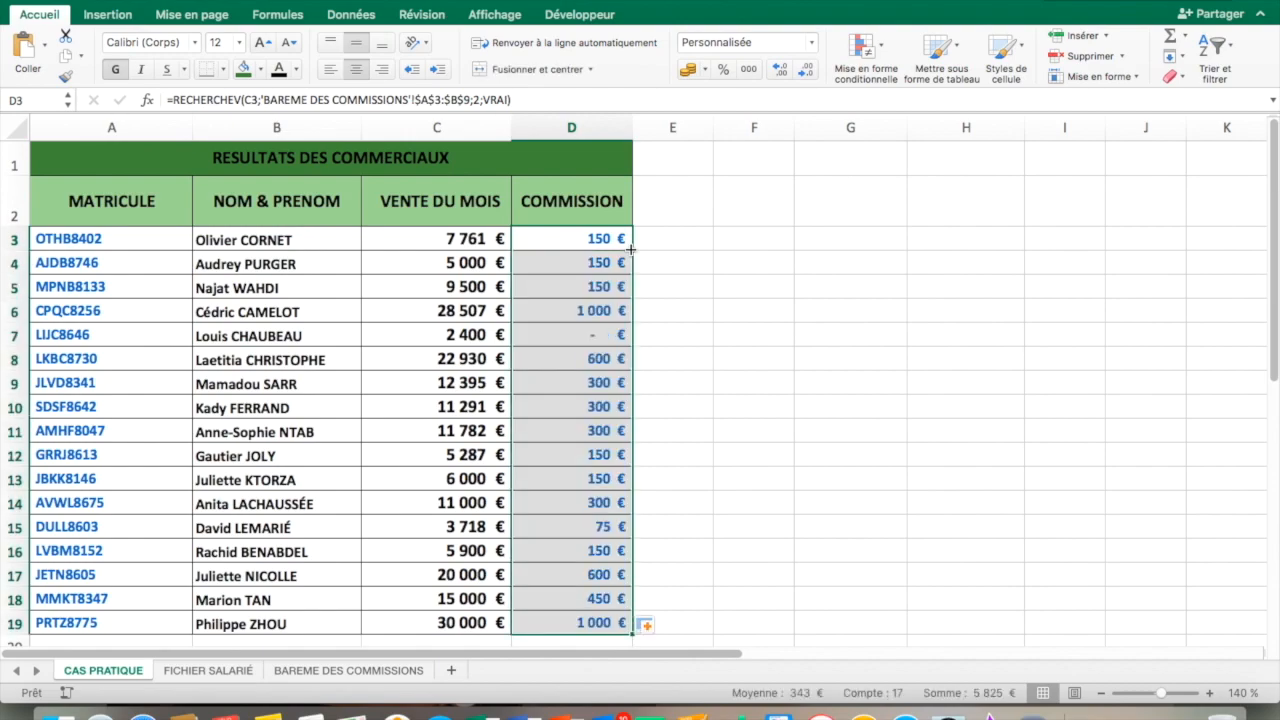
left_click(745, 289)
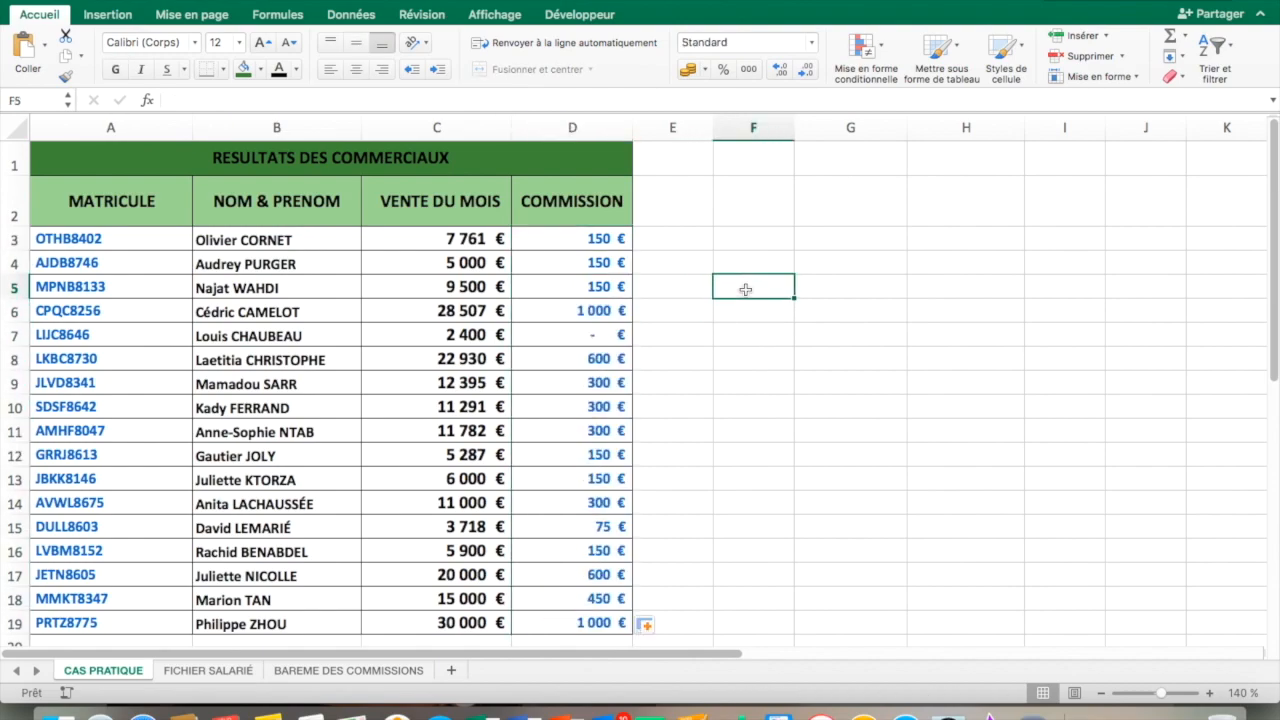